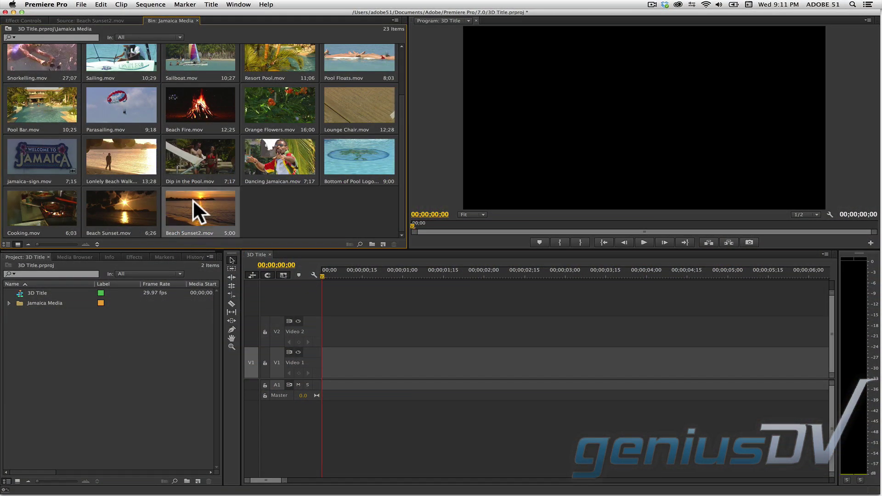
Drag Beach Sunset2.mov from the Jamaica Media bin onto Video 1 as the background shot
mouse_move(192, 200)
mouse_down()
mouse_move(321, 351)
mouse_move(308, 348)
mouse_up()
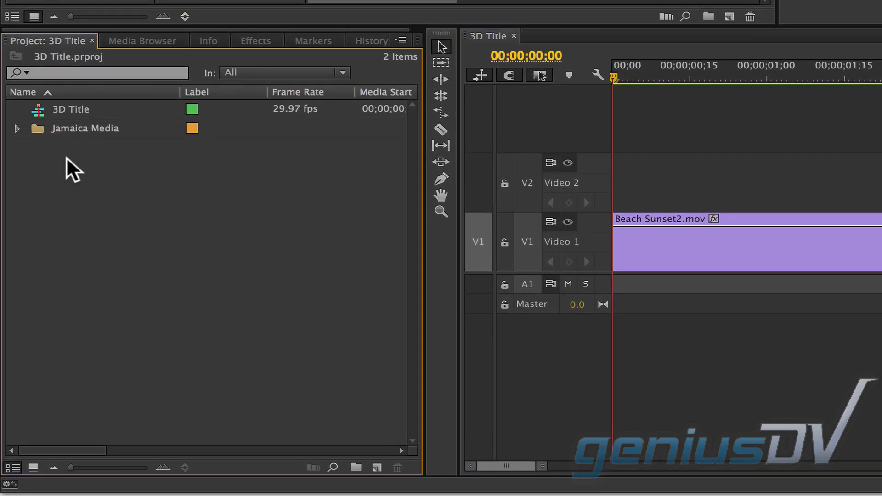
Create a 1920×1080 Adjustment Layer from the Project panel's New Item menu
right_click(35, 317)
mouse_move(114, 213)
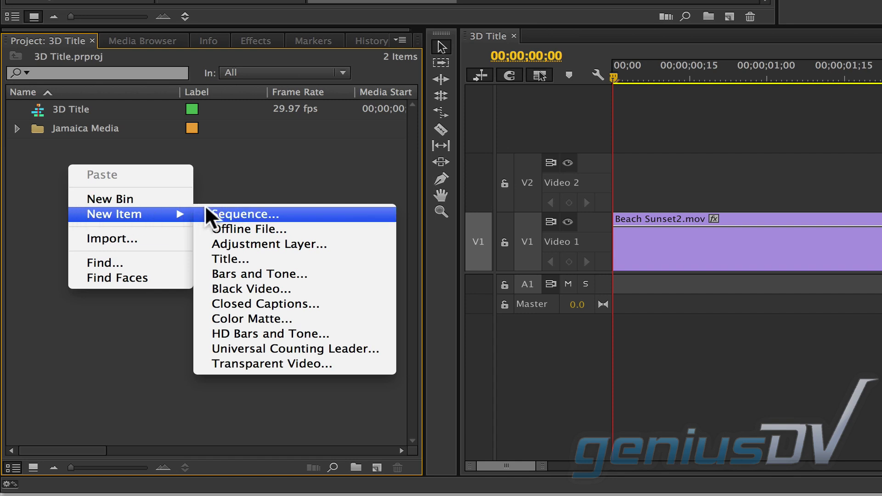
click(206, 242)
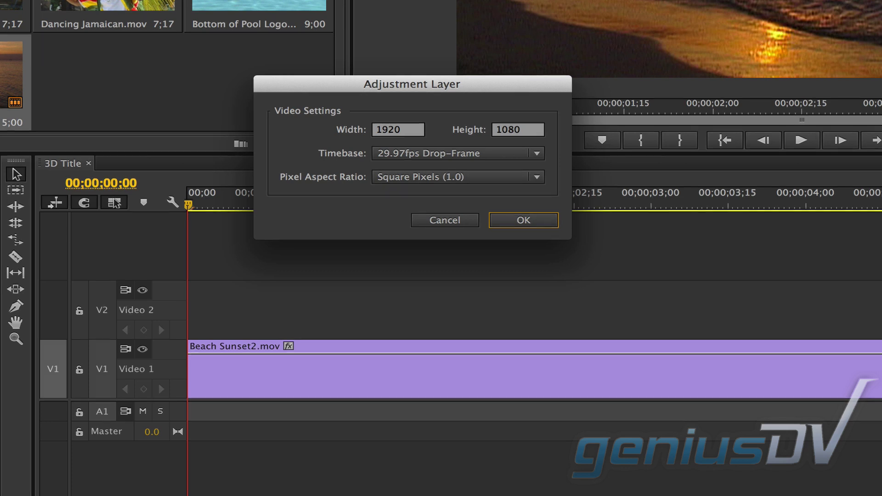
key(Return)
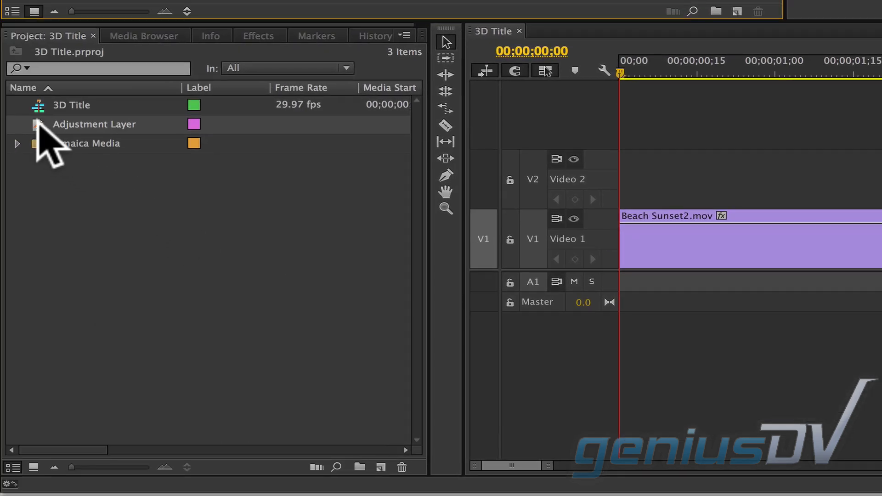
Place the Adjustment Layer on Video 2 and replace it with an After Effects composition
mouse_move(39, 128)
mouse_down()
mouse_move(69, 120)
mouse_move(455, 259)
mouse_up()
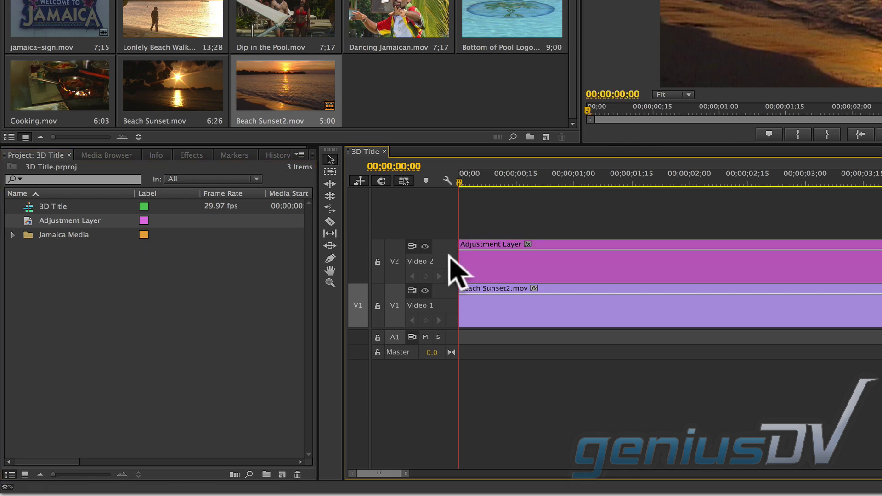
right_click(549, 264)
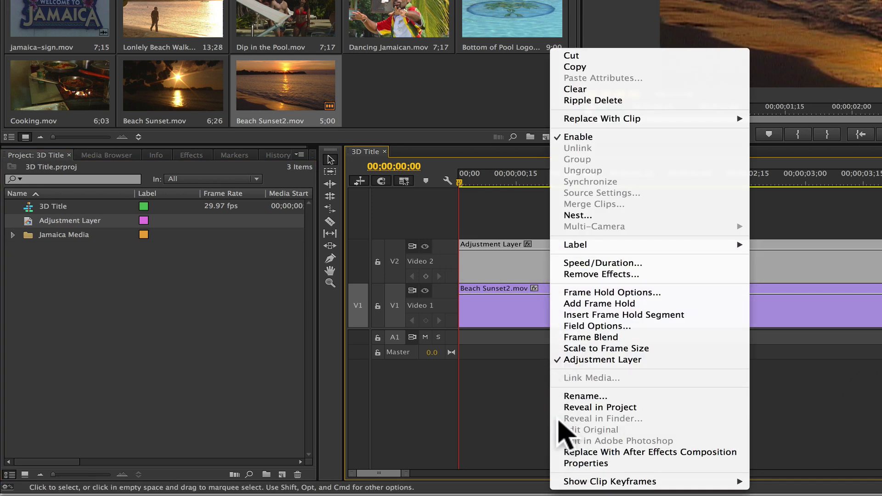
click(558, 451)
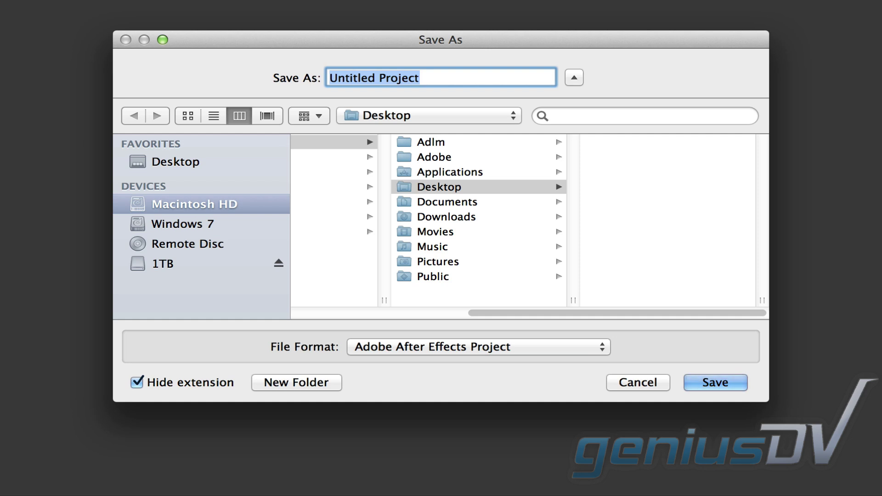
Name the new After Effects project '3D Jamaica Title'
text(3D )
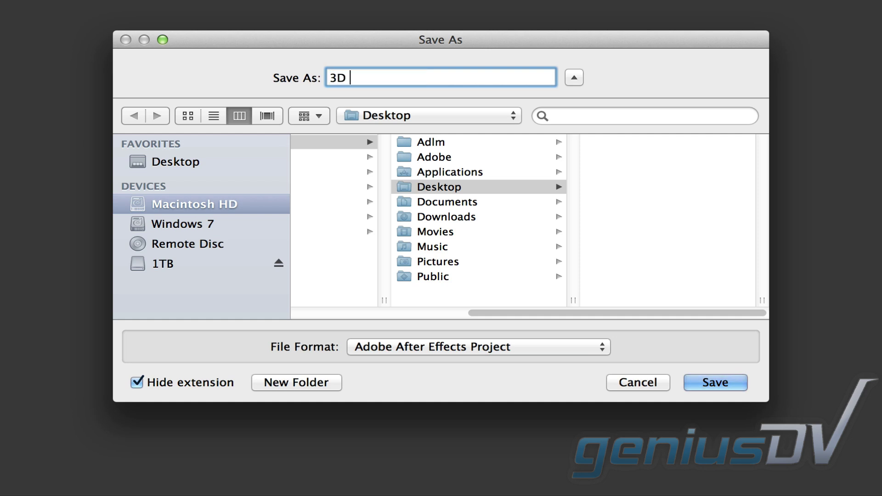
text(Jamaica Tit)
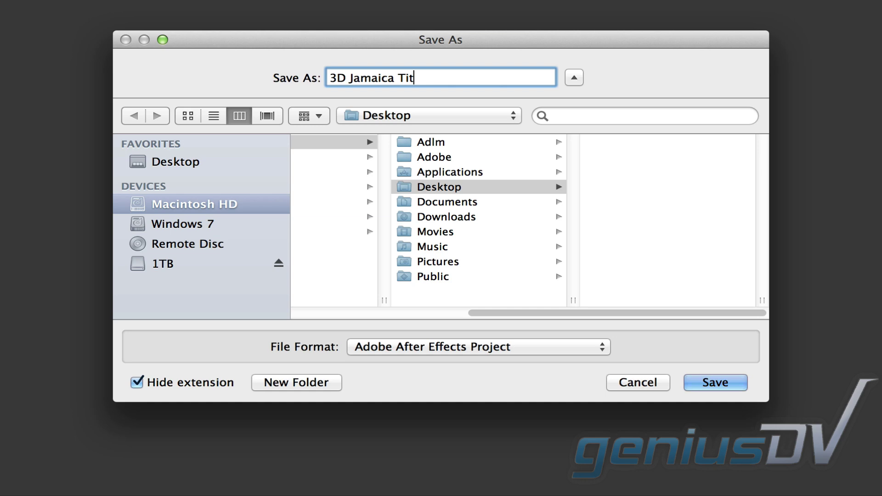
text(le)
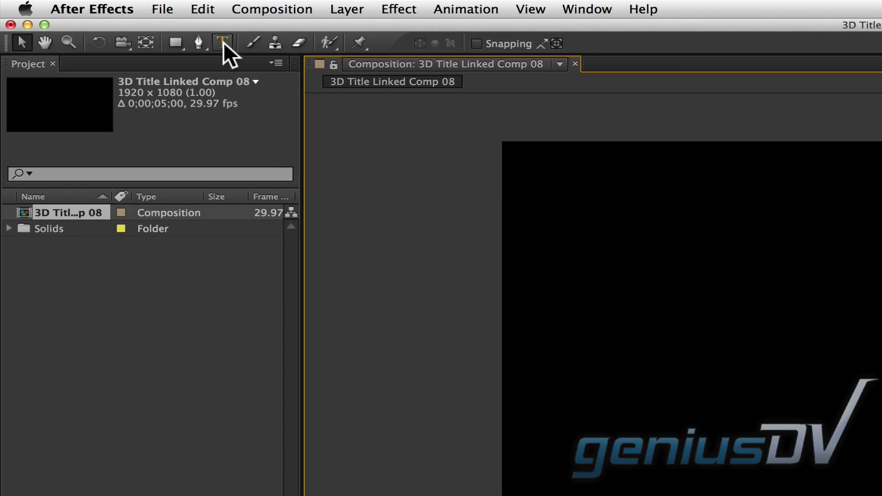
Create an orange 'JAMAICA' text layer in the comp and turn on its 3D Layer switch
click(223, 42)
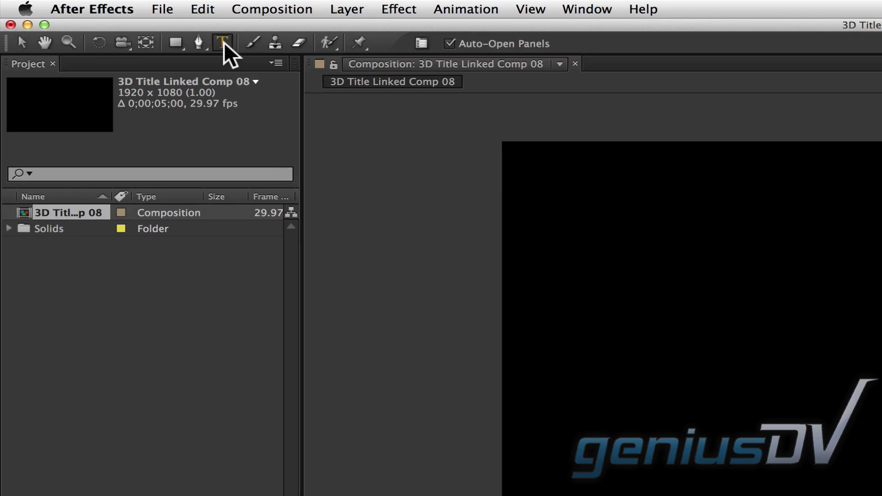
click(307, 198)
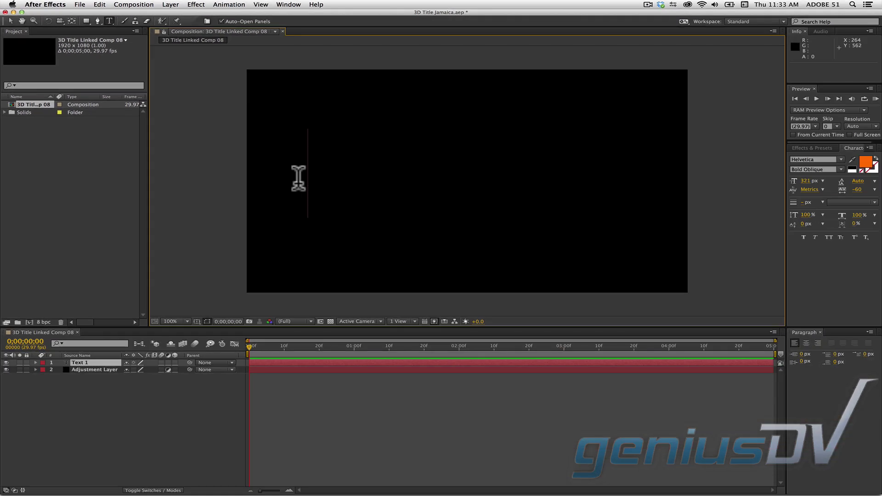
text(JAMAICA)
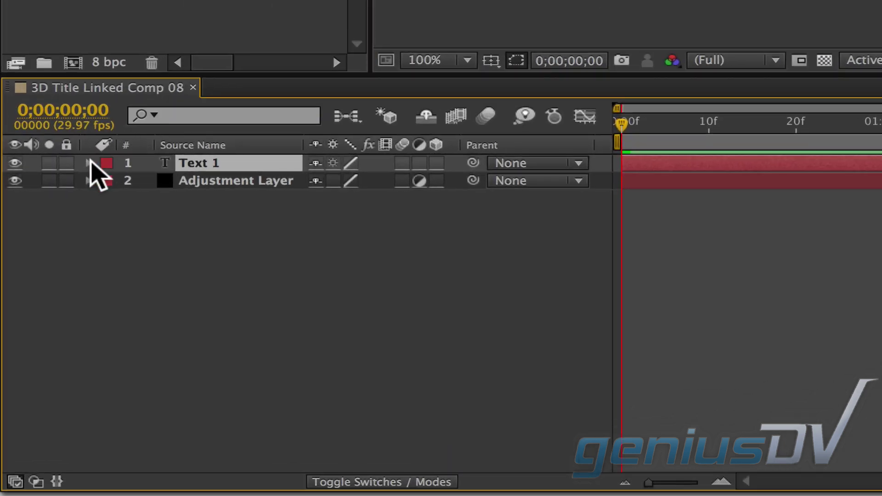
click(89, 162)
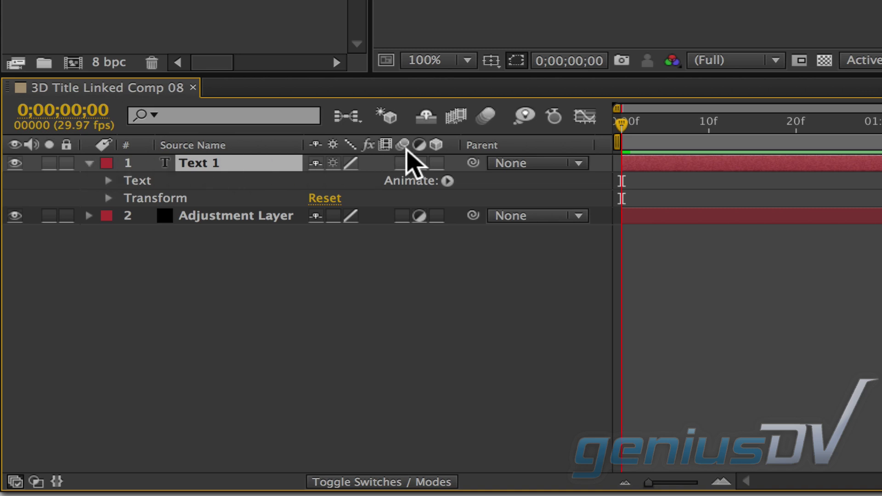
click(437, 163)
text(JAMAICA)
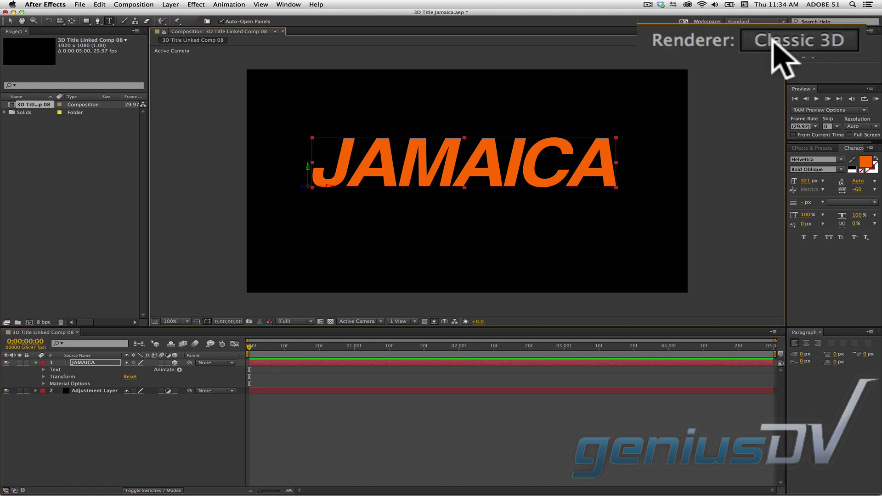
Set the comp renderer to Ray-traced 3D, accepting its quality options
click(764, 40)
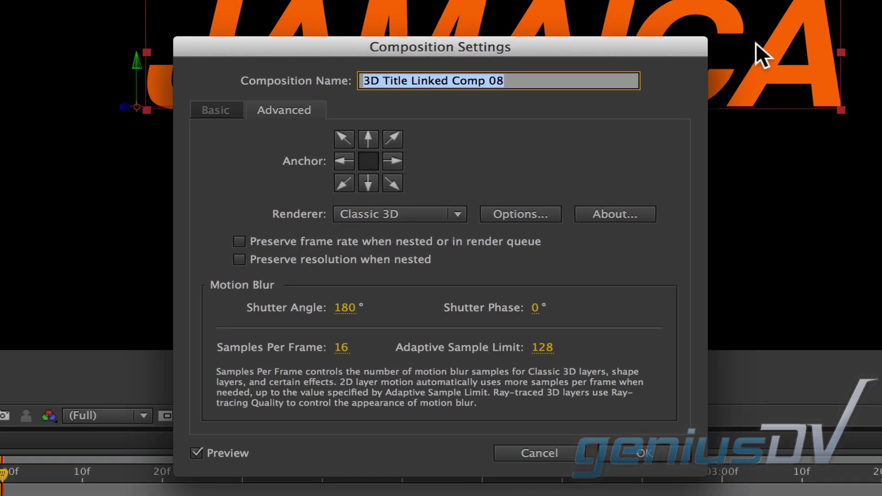
click(453, 210)
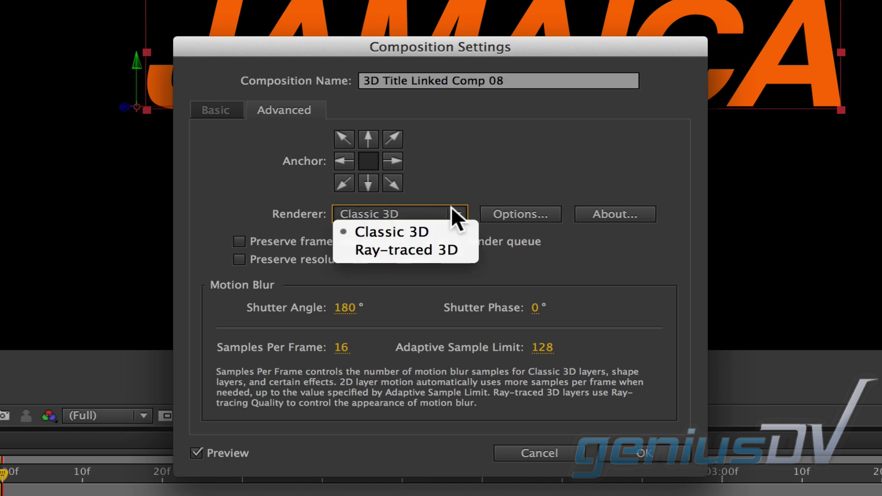
click(469, 252)
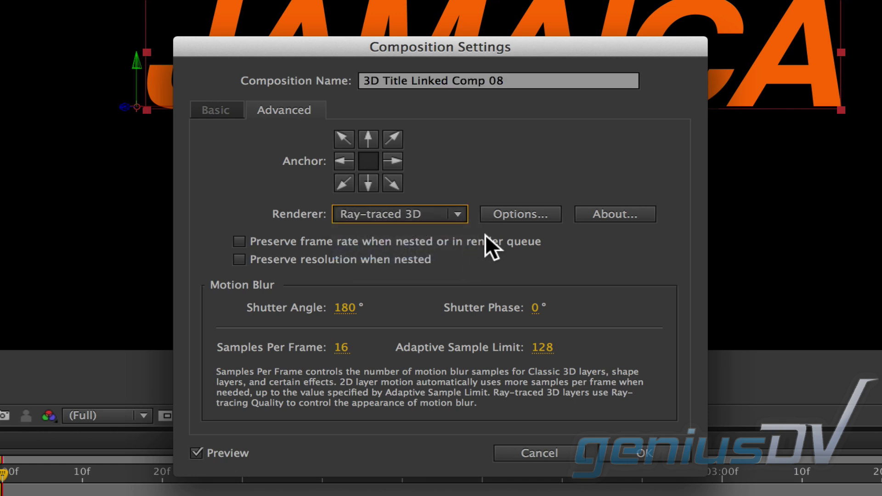
click(542, 214)
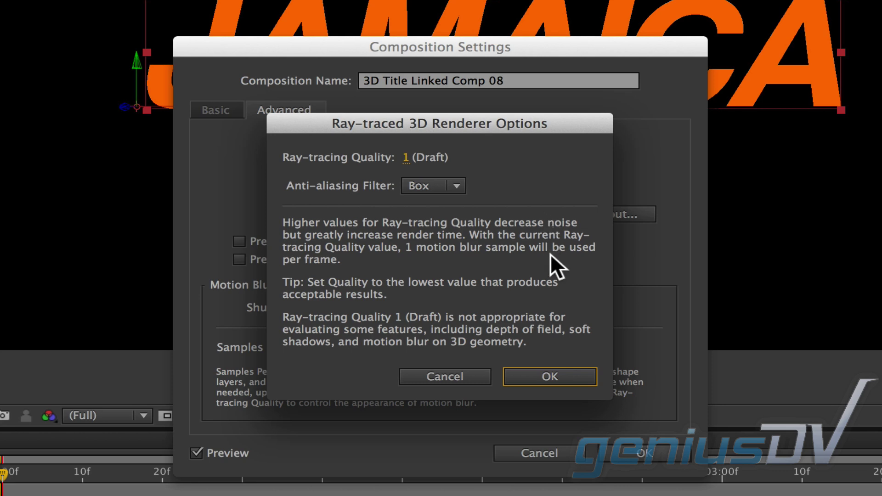
click(580, 374)
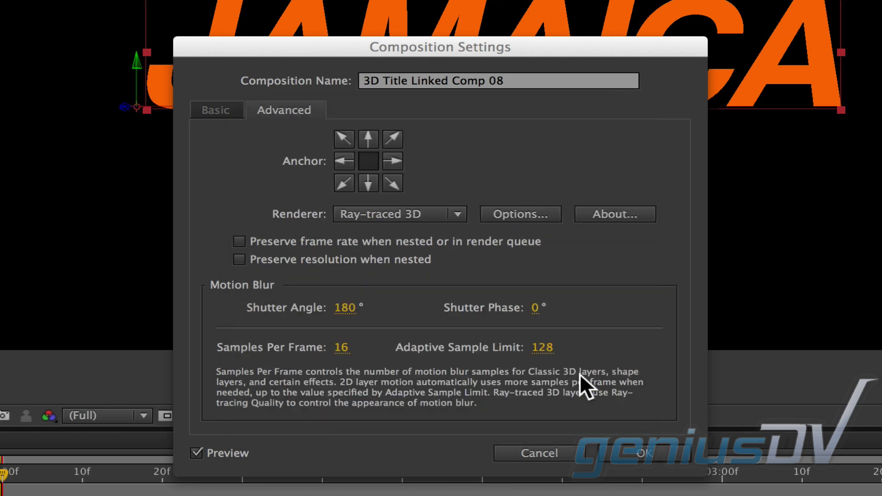
click(671, 449)
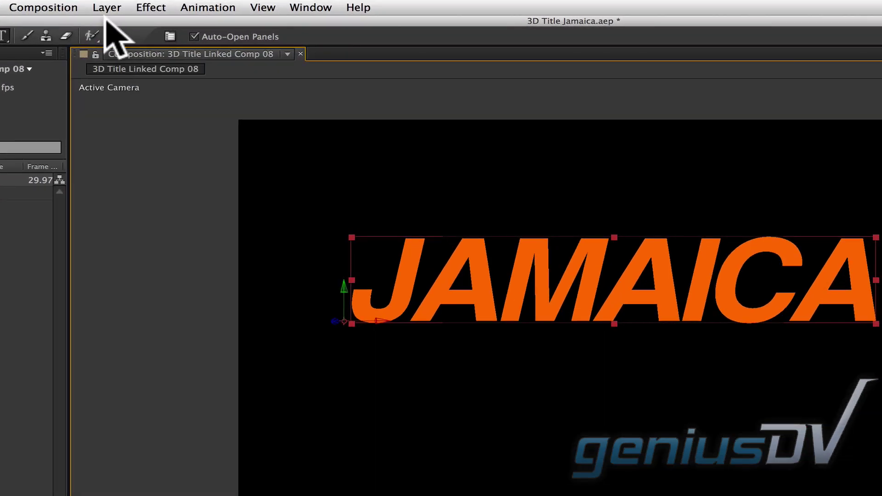
Add a spot light with 224% intensity, 113° cone angle and 45% cone feather
click(176, 5)
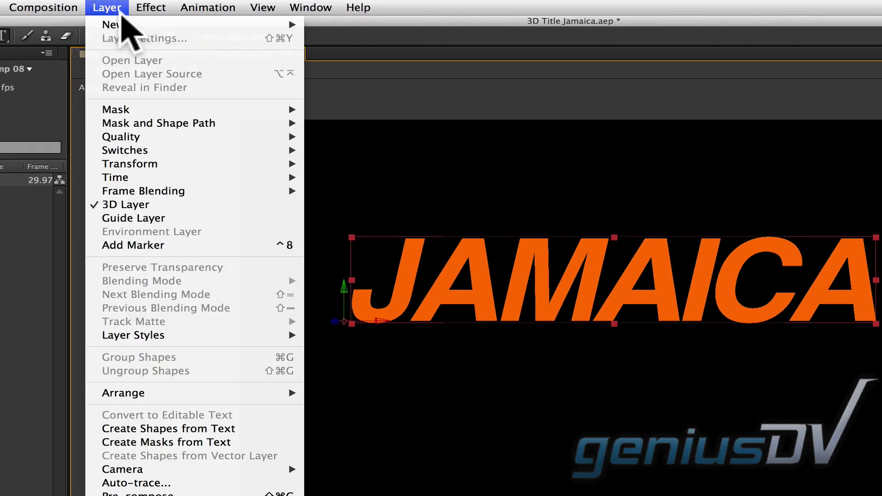
mouse_move(114, 25)
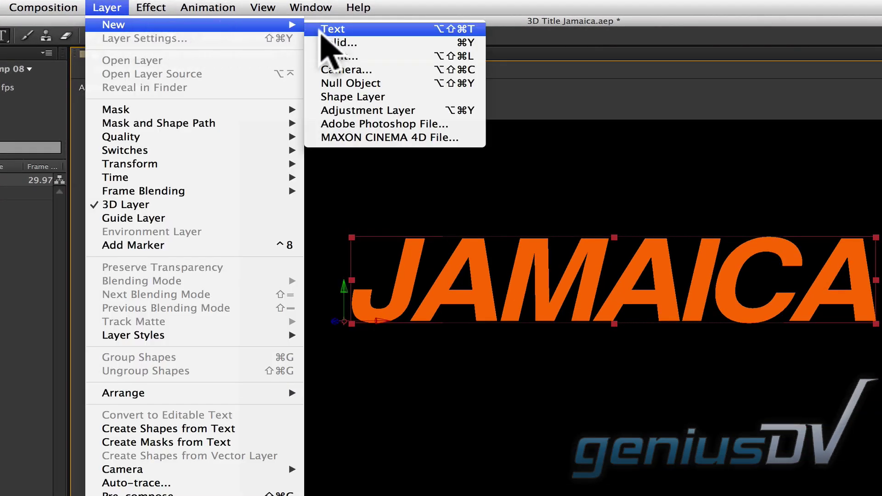
click(322, 55)
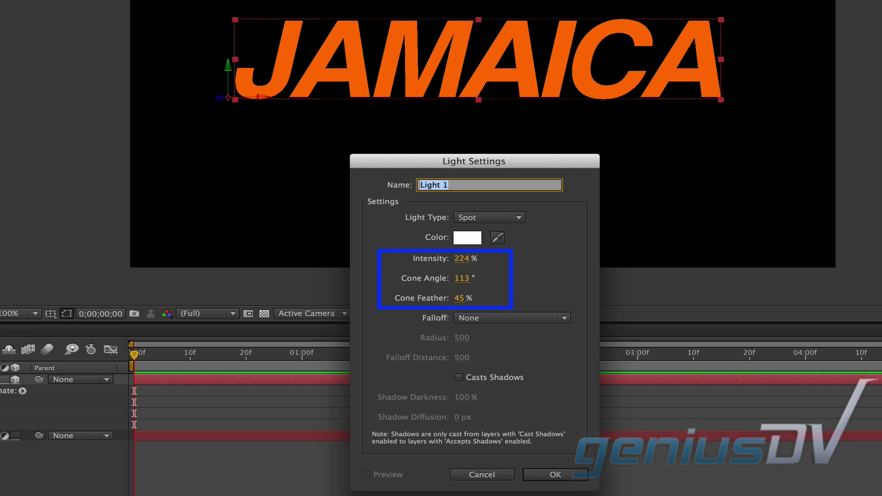
click(574, 474)
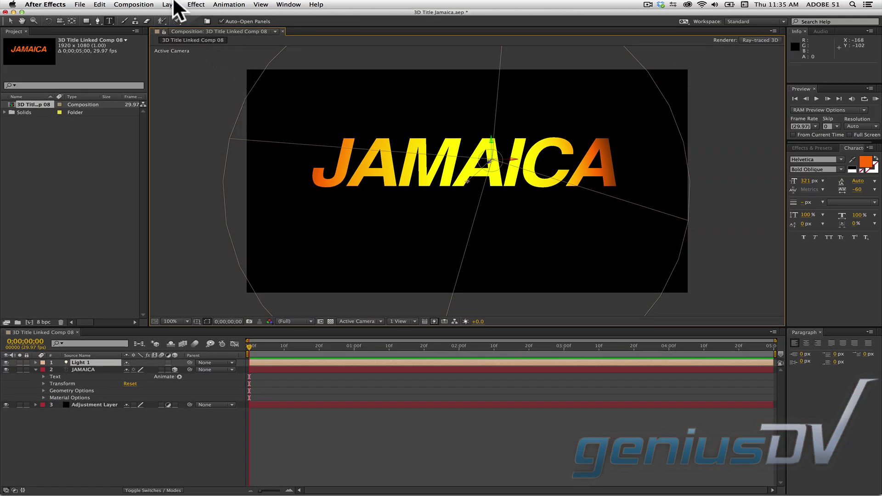
Add Camera 1 as a Two-Node Camera using the 50mm preset
click(175, 4)
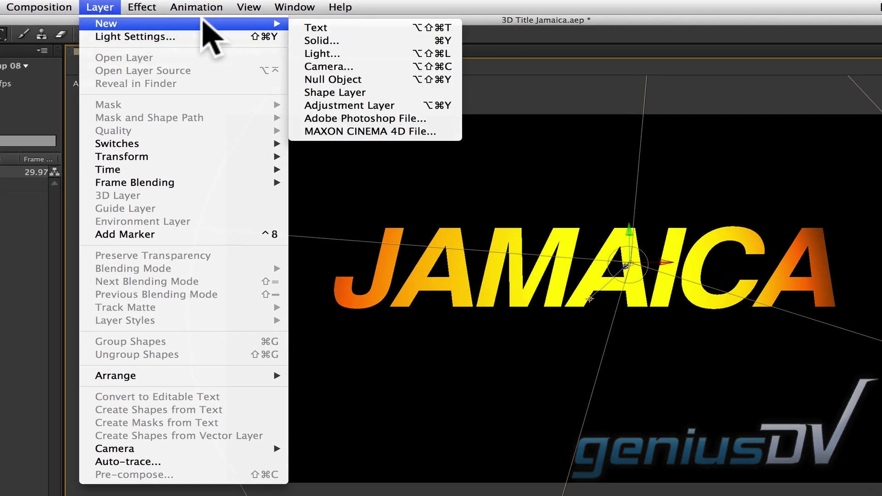
click(303, 67)
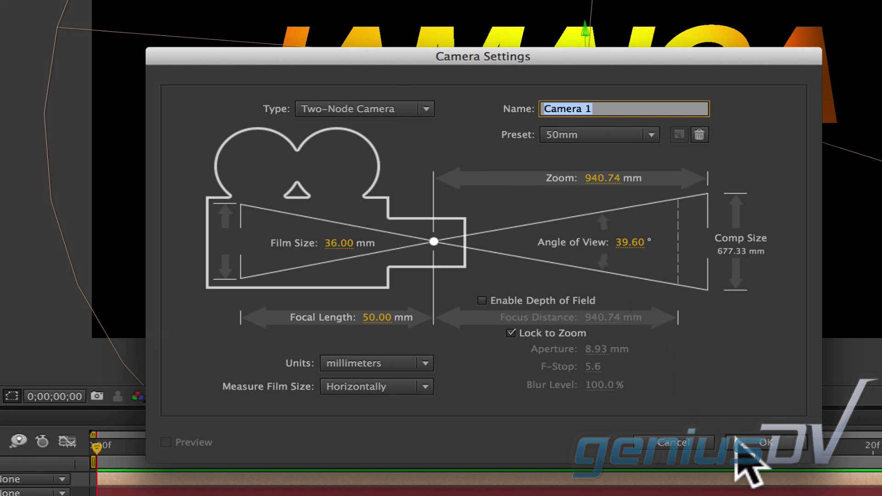
click(758, 442)
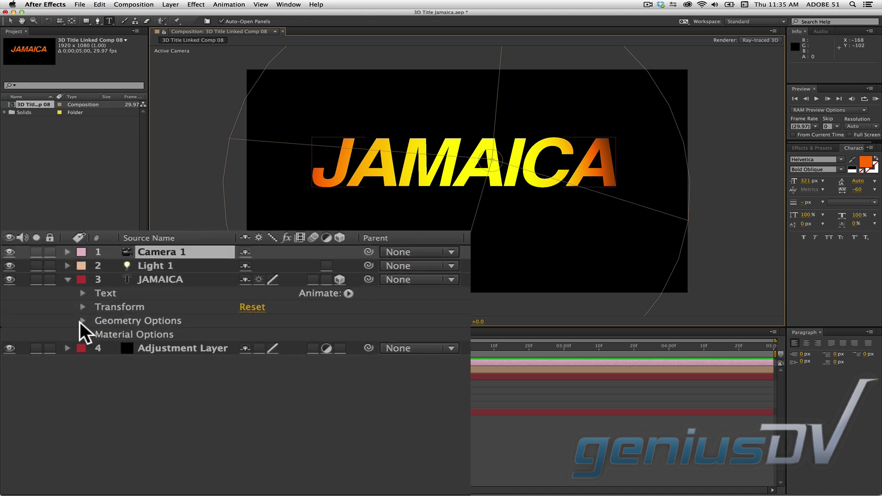
Give JAMAICA an Extrusion Depth of 91 and a Concave bevel of depth 10
click(83, 321)
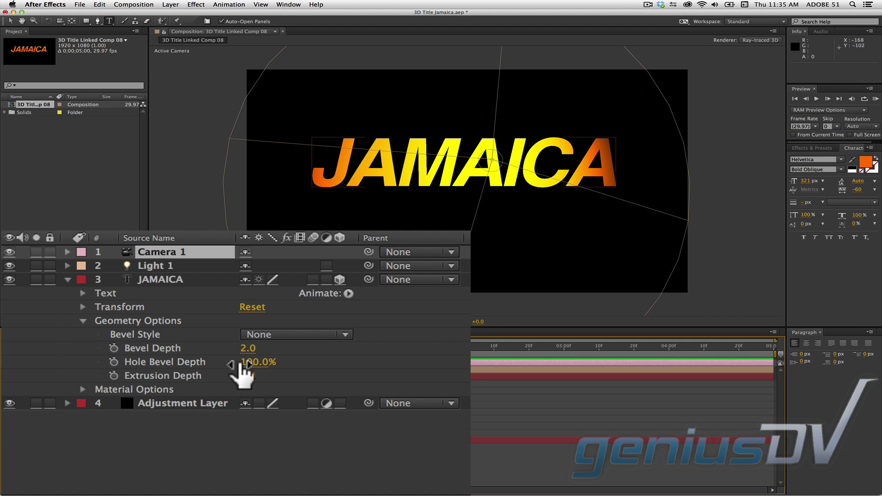
drag(243, 374, 320, 366)
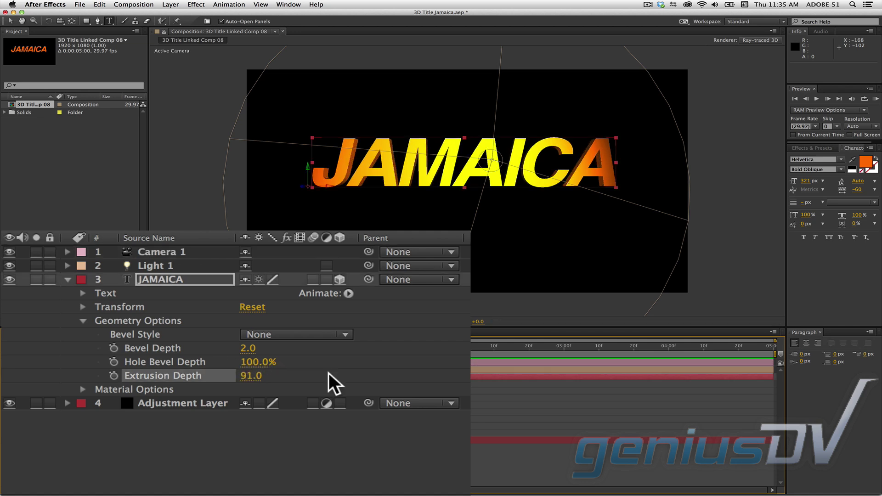
click(343, 334)
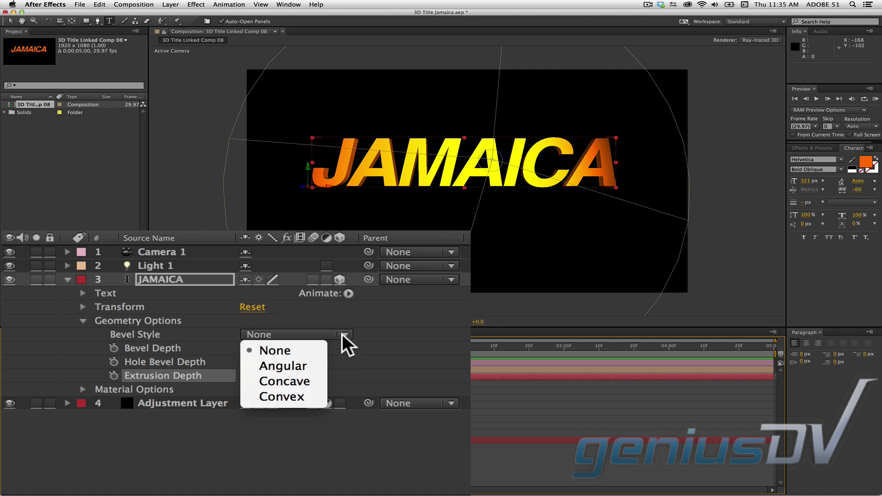
click(315, 381)
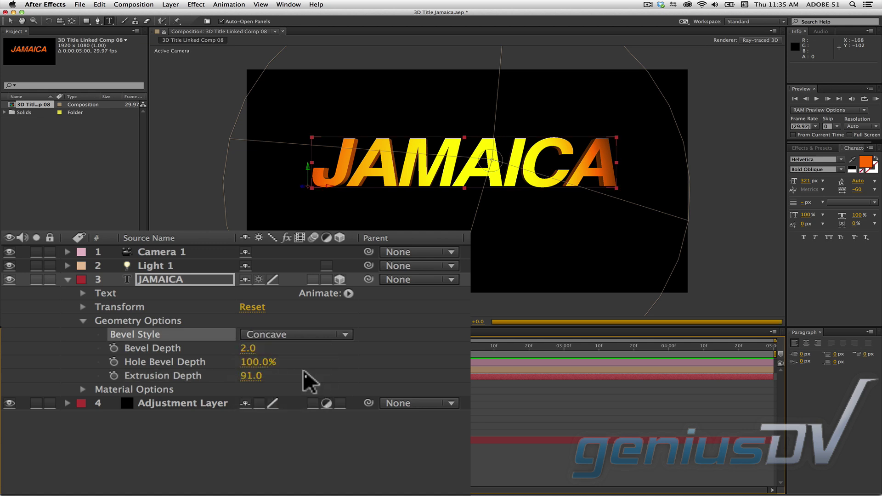
mouse_move(248, 348)
mouse_down()
mouse_move(270, 336)
mouse_move(316, 337)
mouse_up()
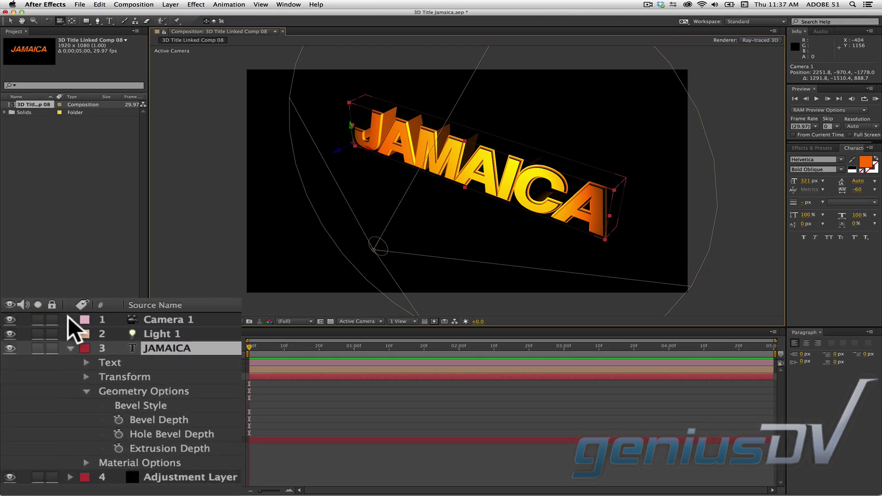
Keyframe Camera 1's Position at 0, then move it front-on to JAMAICA at 1:00
click(69, 319)
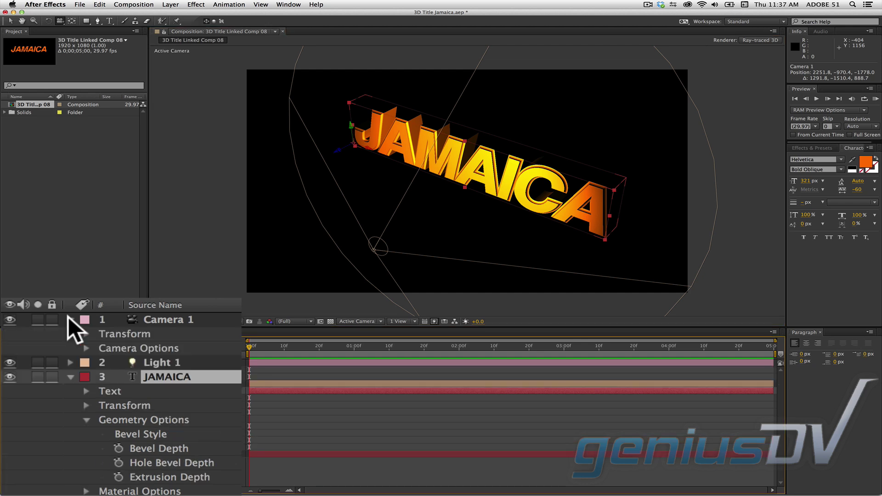
click(85, 334)
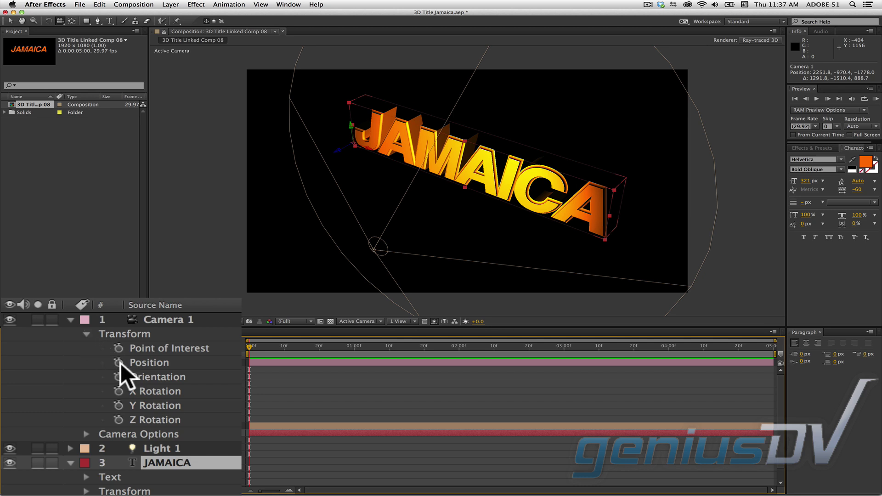
click(119, 362)
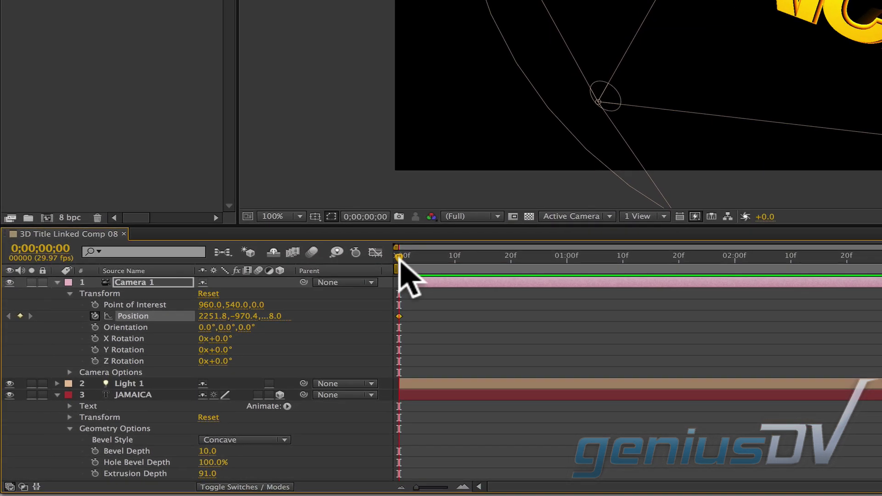
mouse_move(403, 265)
mouse_down()
mouse_move(441, 271)
mouse_move(512, 257)
mouse_move(566, 266)
mouse_up()
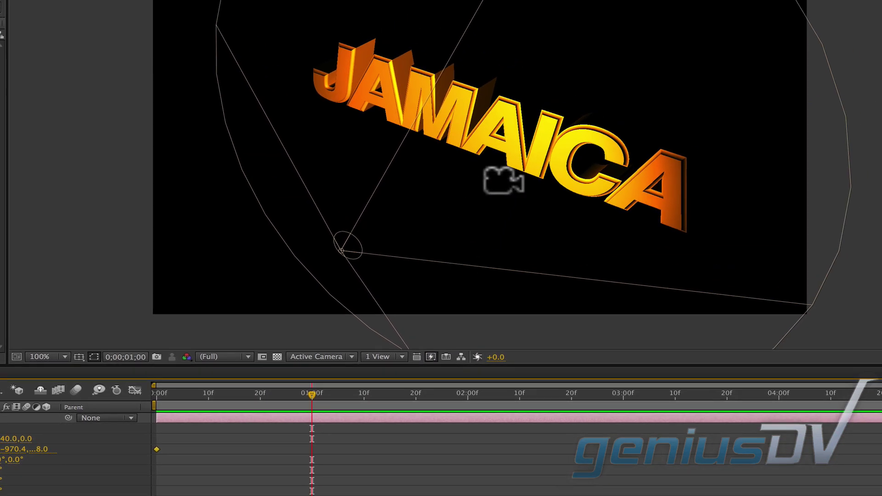
mouse_move(516, 153)
mouse_down()
mouse_move(558, 154)
mouse_move(550, 123)
mouse_move(557, 118)
mouse_move(546, 117)
mouse_up()
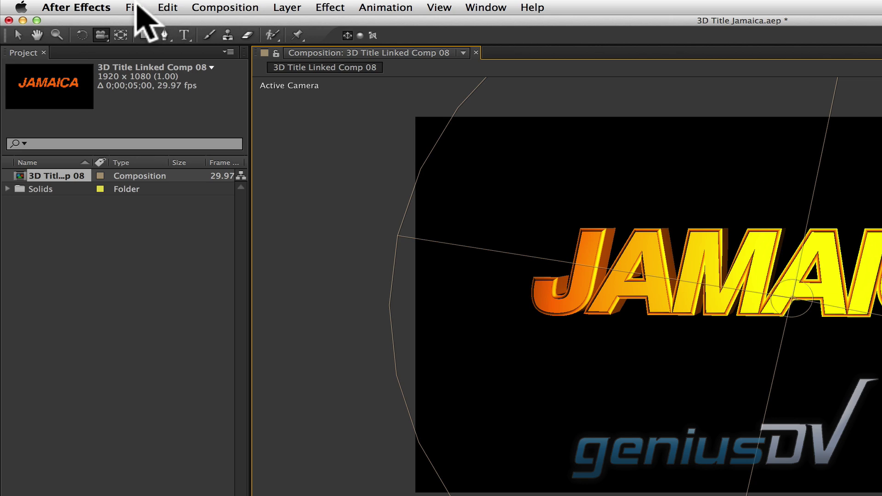
Save the After Effects project and return to Premiere Pro
click(134, 8)
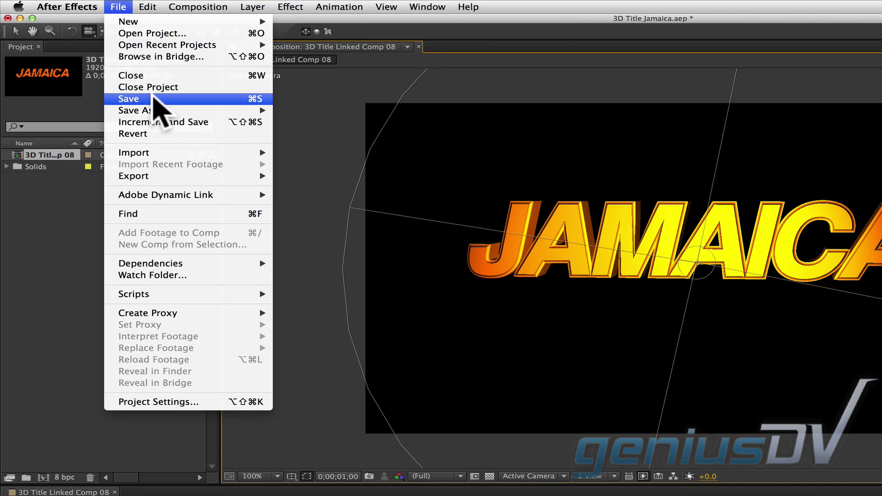
click(170, 111)
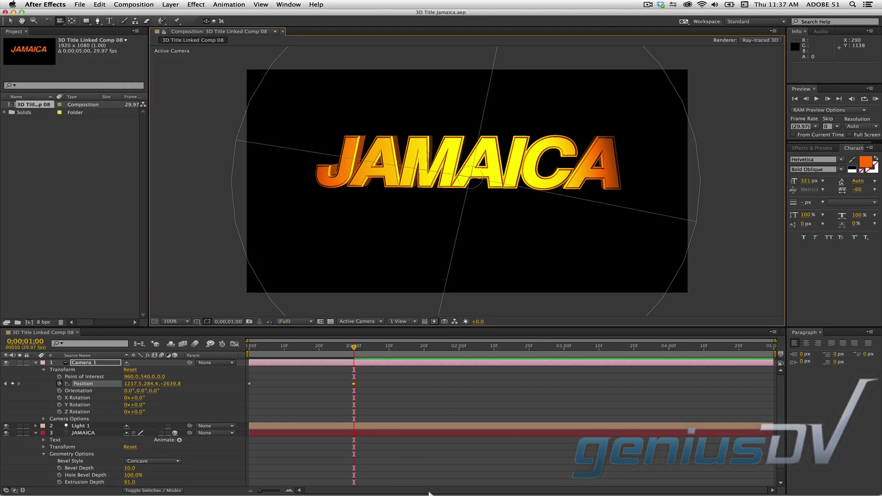
mouse_move(413, 493)
click(405, 481)
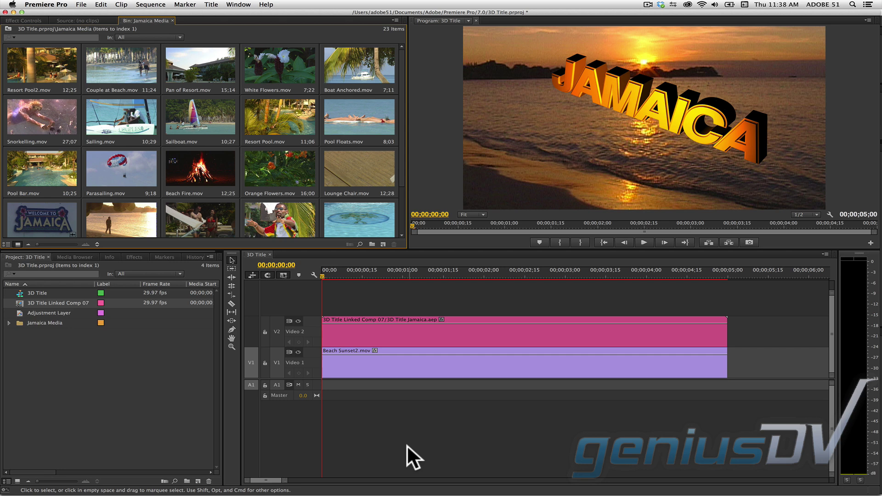
Render In to Out for the 3D Title sequence with the linked V2 title clip selected
click(407, 332)
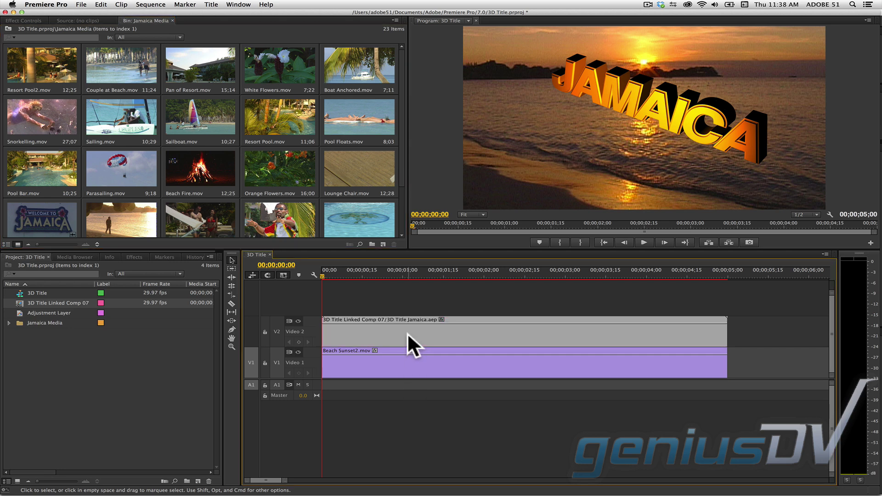
click(147, 5)
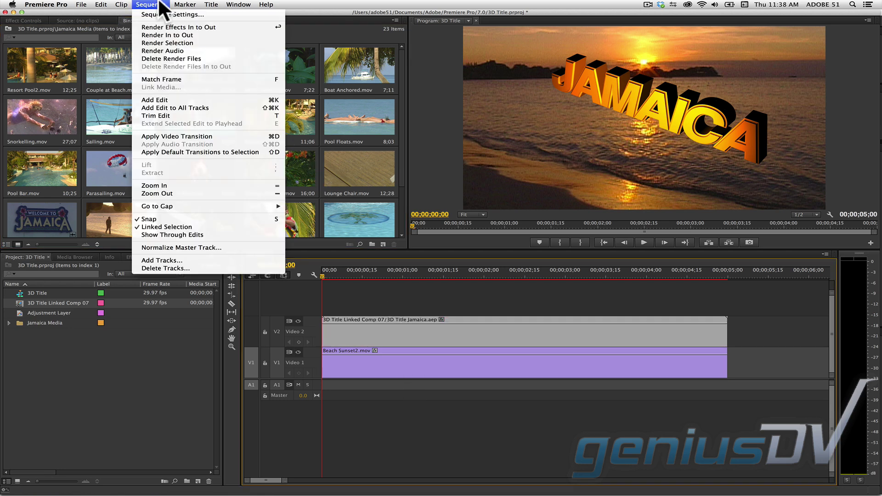
click(203, 43)
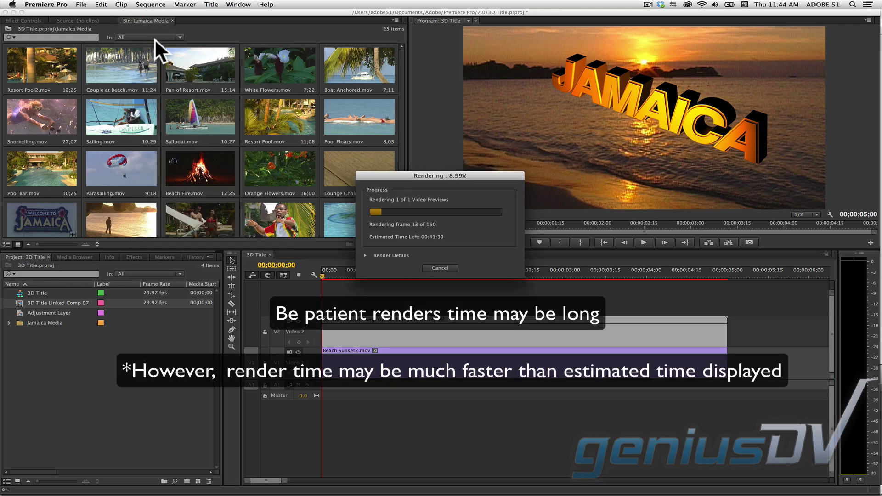